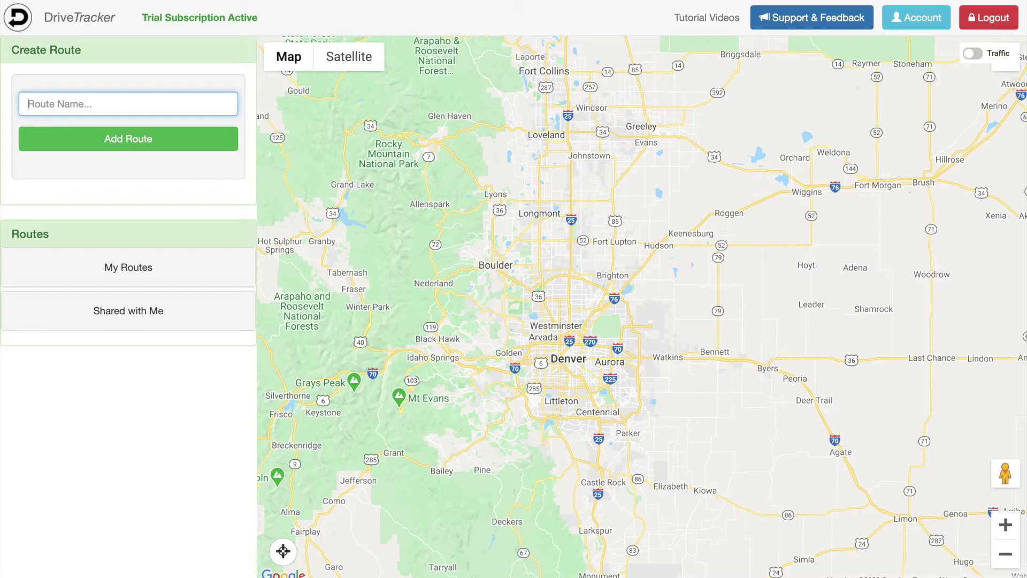
# Step: Create a route called 'New Route' from the name suggestion
pyautogui.write('New Ro')
pyautogui.click(128, 124)
pyautogui.click(141, 146)
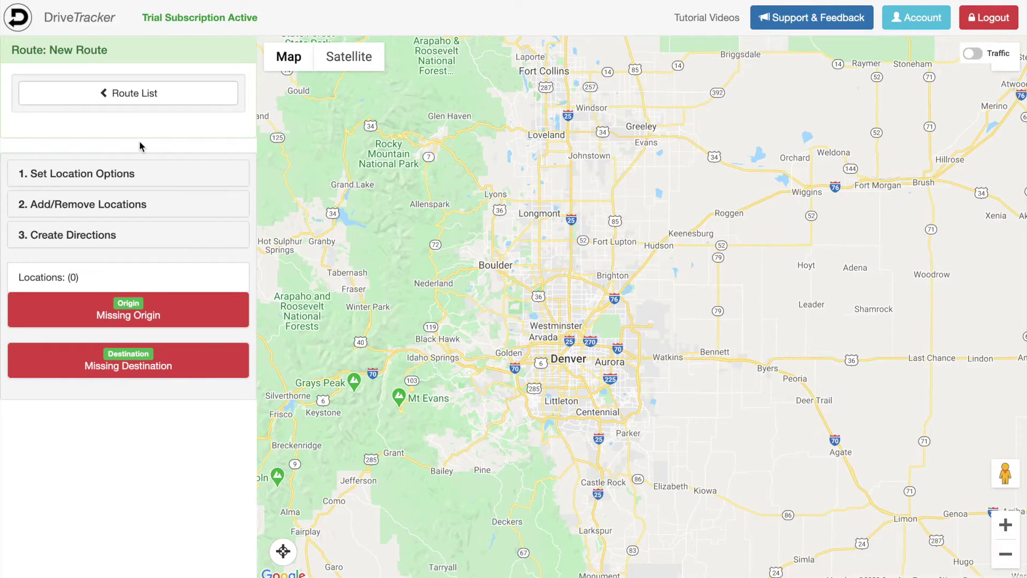
# Step: Expand the Add/Remove Locations options and start adding locations by file upload
pyautogui.click(137, 208)
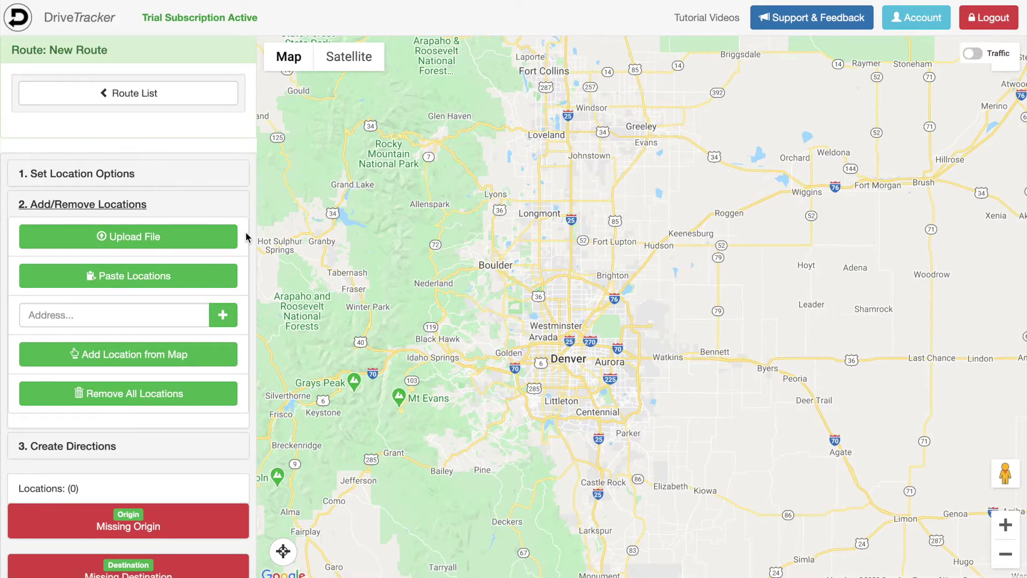
pyautogui.click(246, 236)
pyautogui.click(243, 278)
pyautogui.click(244, 366)
pyautogui.click(168, 232)
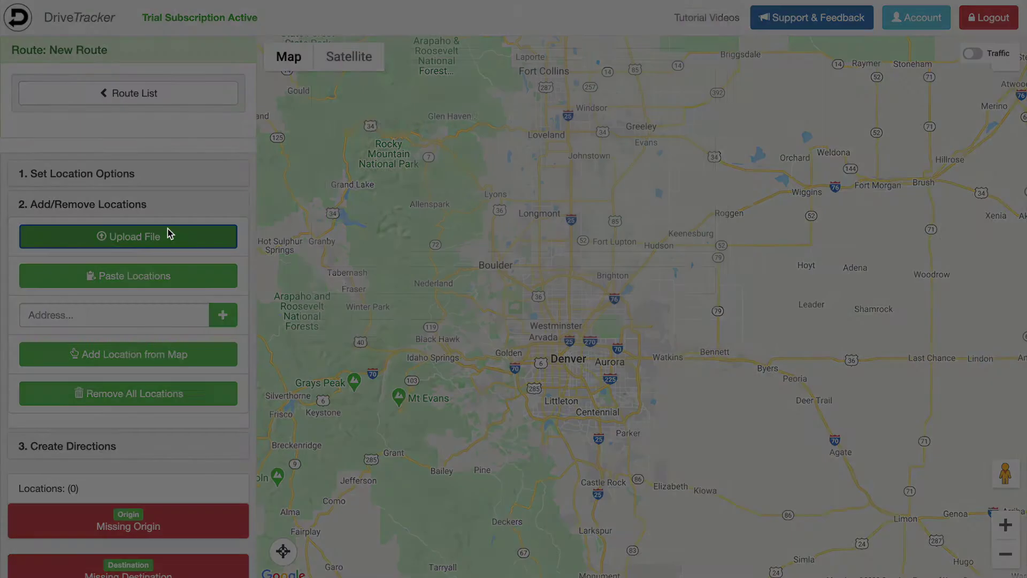
# Step: Check the supported file formats, then submit RouteTest.xlsx for column mapping
pyautogui.moveTo(488, 190); pyautogui.dragTo(352, 134)
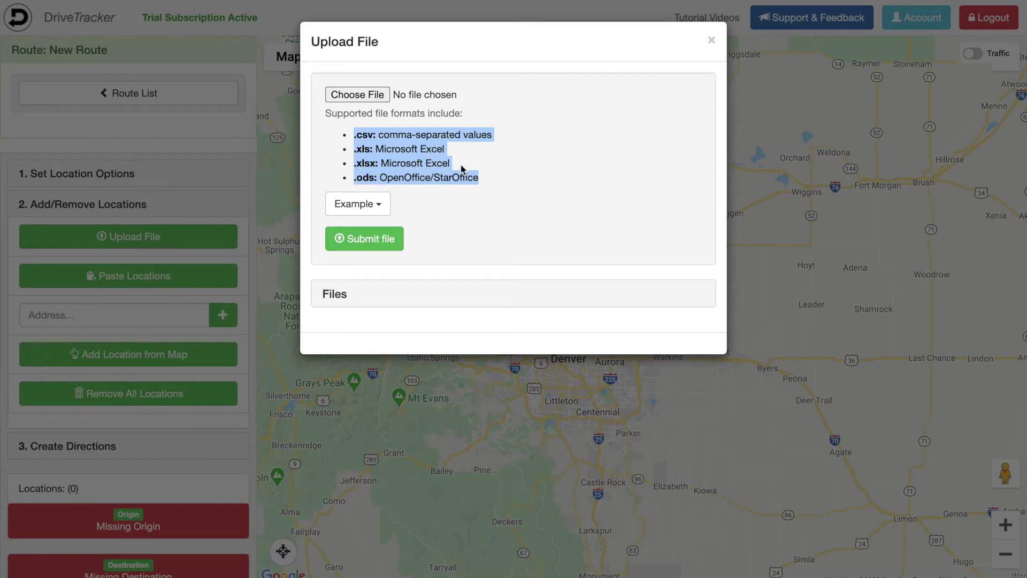
pyautogui.click(494, 172)
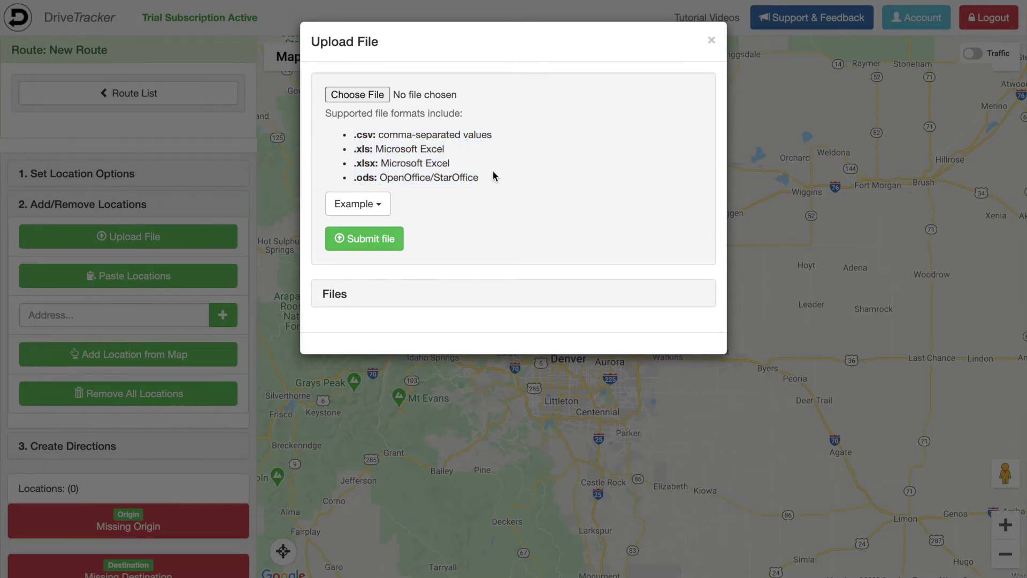
pyautogui.click(372, 98)
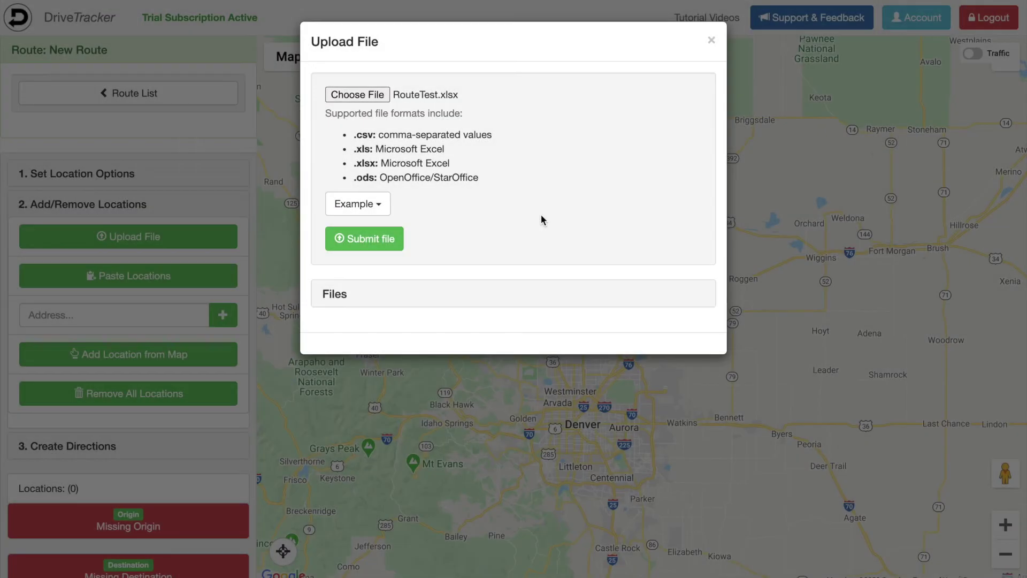
pyautogui.click(394, 239)
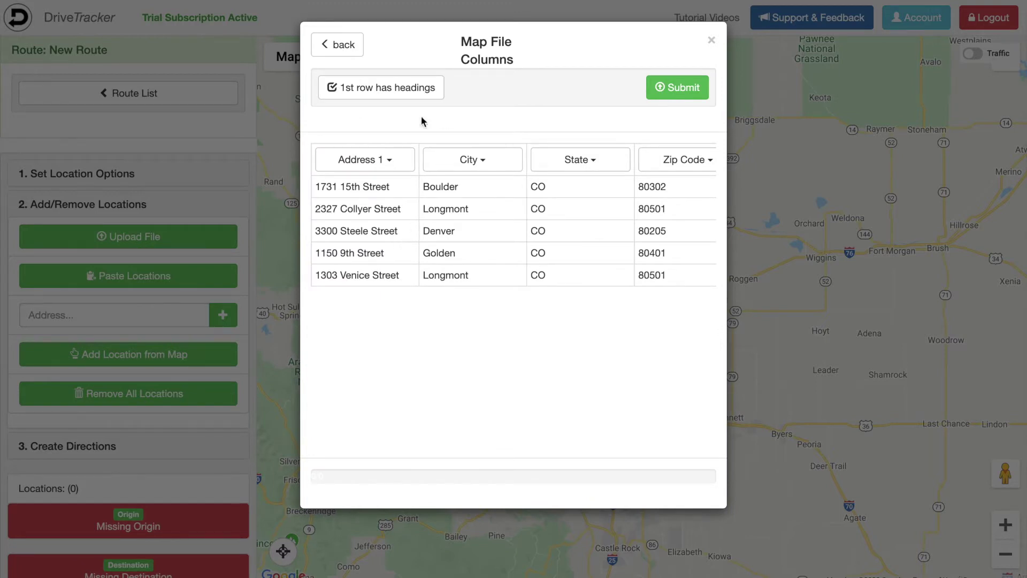
# Step: Keep the Address 1, City, State and Zip Code mappings with first-row headings, and import the addresses
pyautogui.click(409, 169)
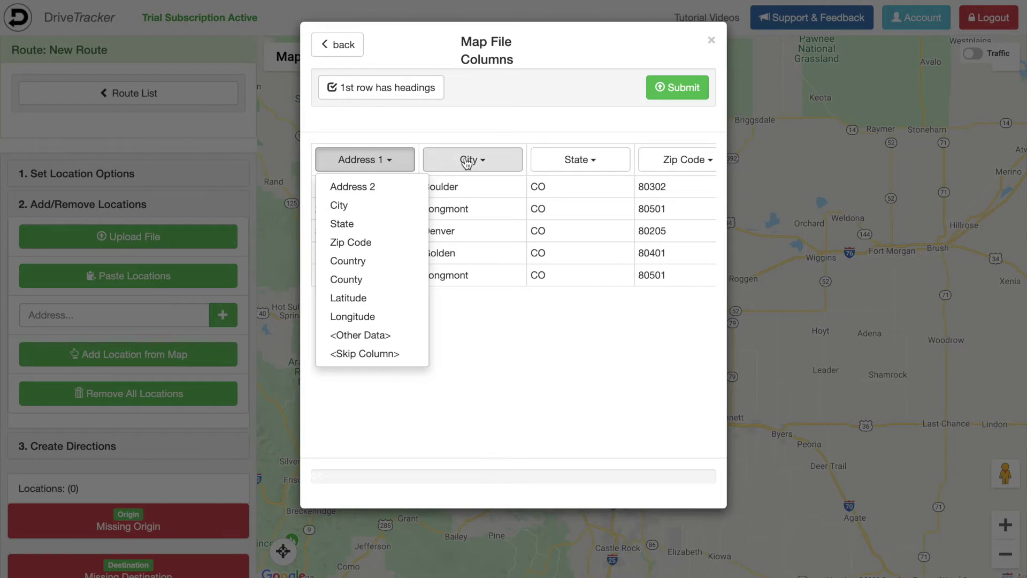
pyautogui.click(467, 163)
pyautogui.click(587, 161)
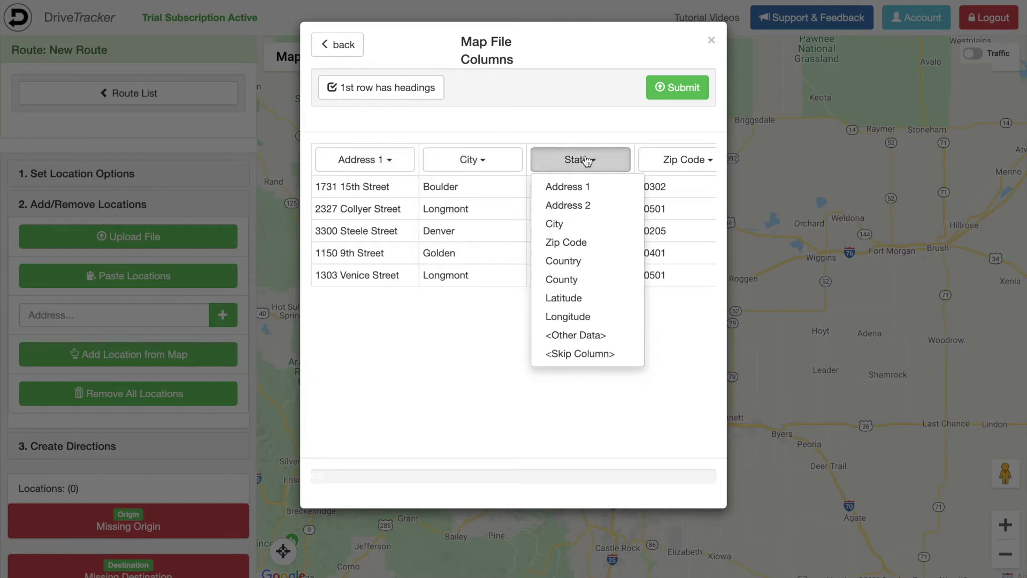
pyautogui.click(668, 163)
pyautogui.click(441, 128)
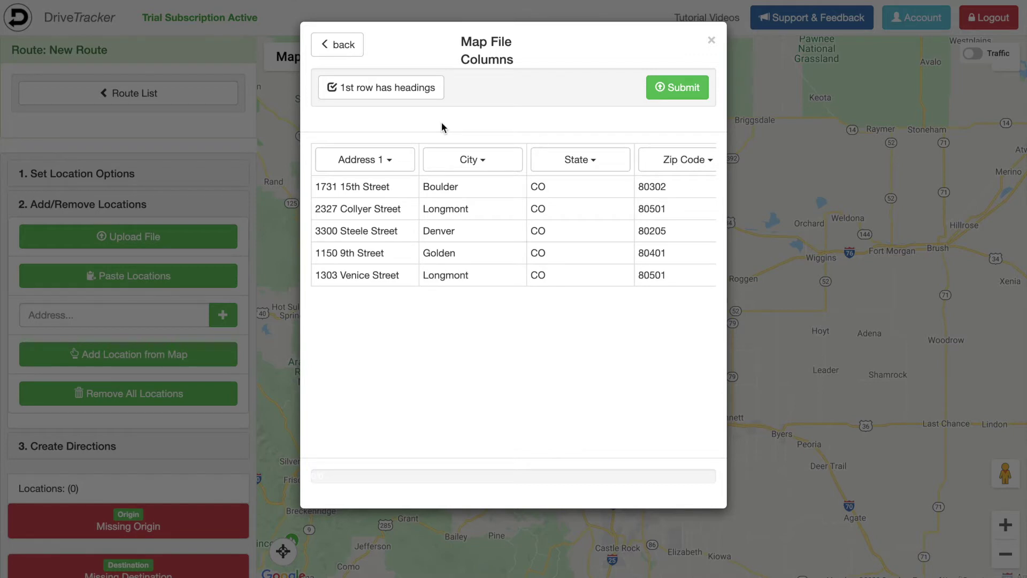
pyautogui.click(415, 91)
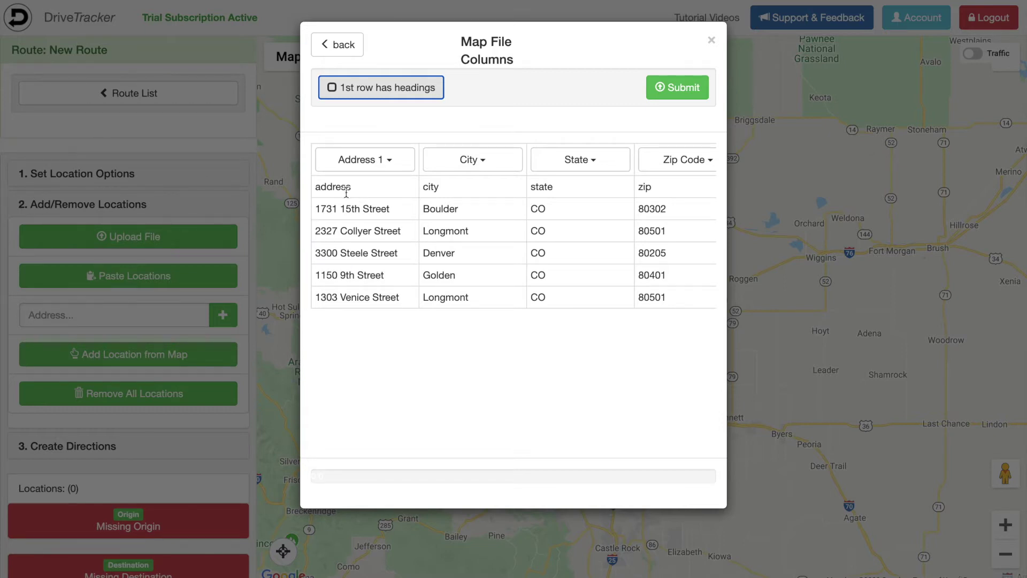
pyautogui.click(390, 93)
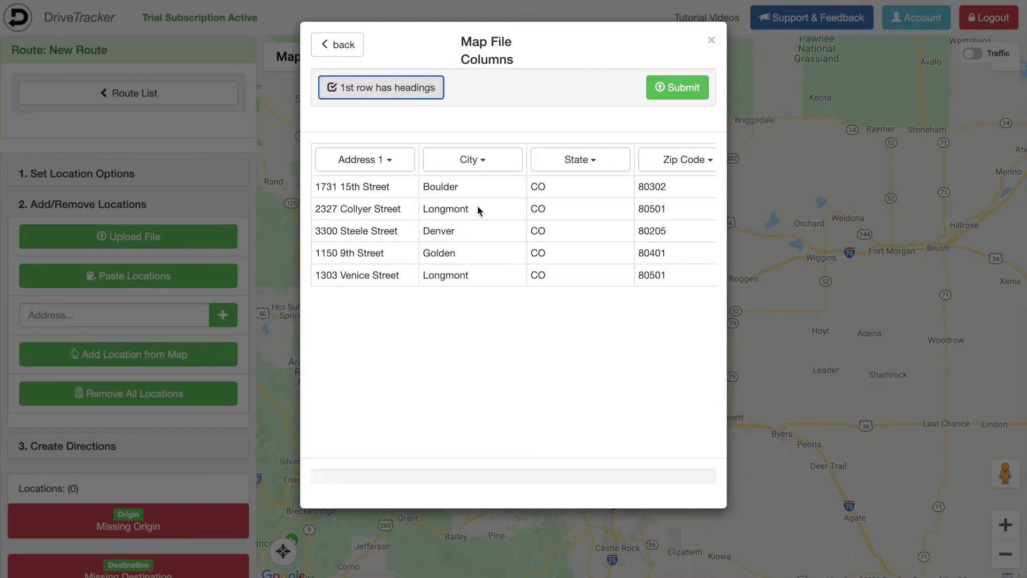
pyautogui.click(666, 87)
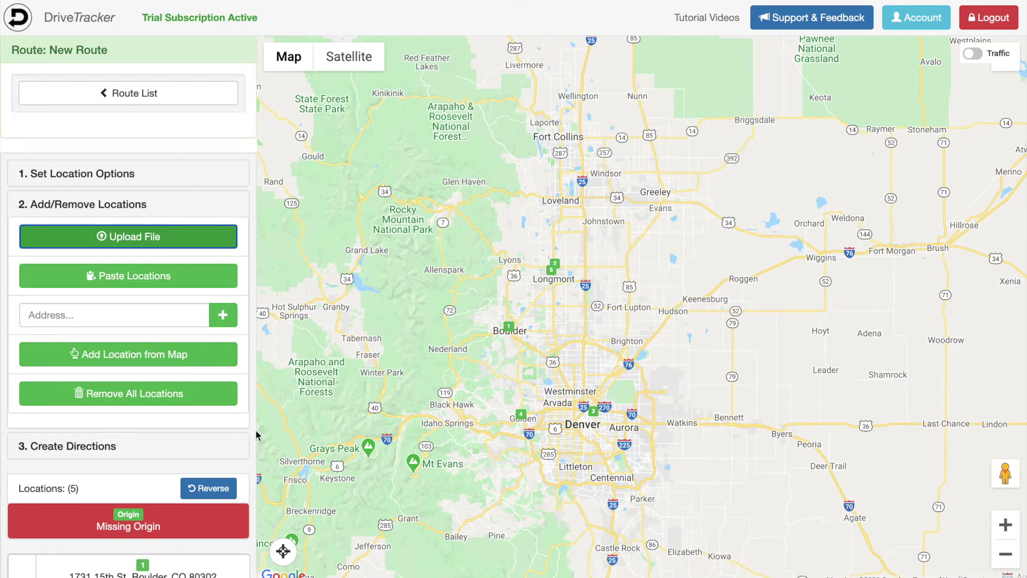
# Step: Remove all five imported locations from New Route and confirm
pyautogui.click(152, 396)
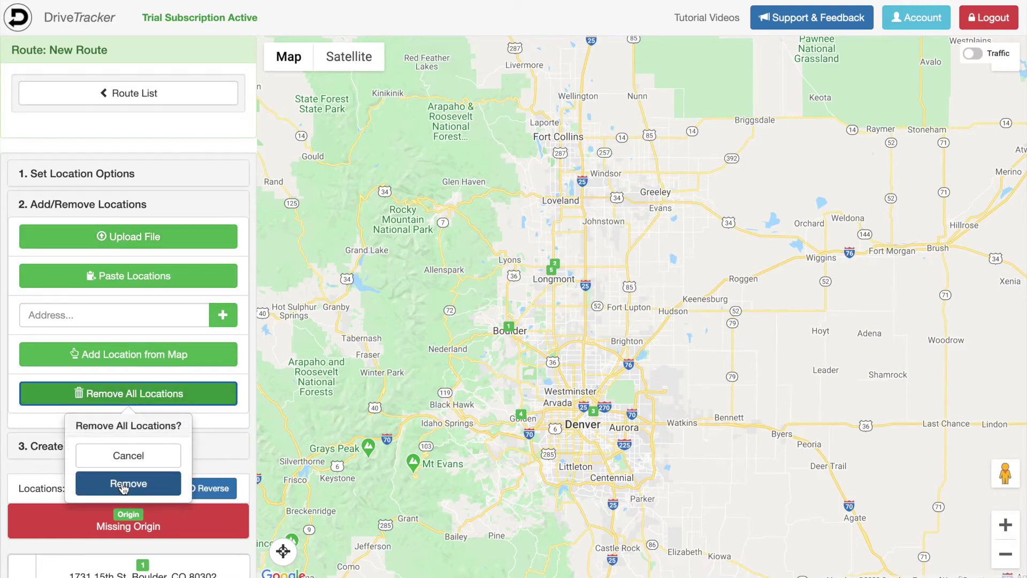
pyautogui.click(123, 484)
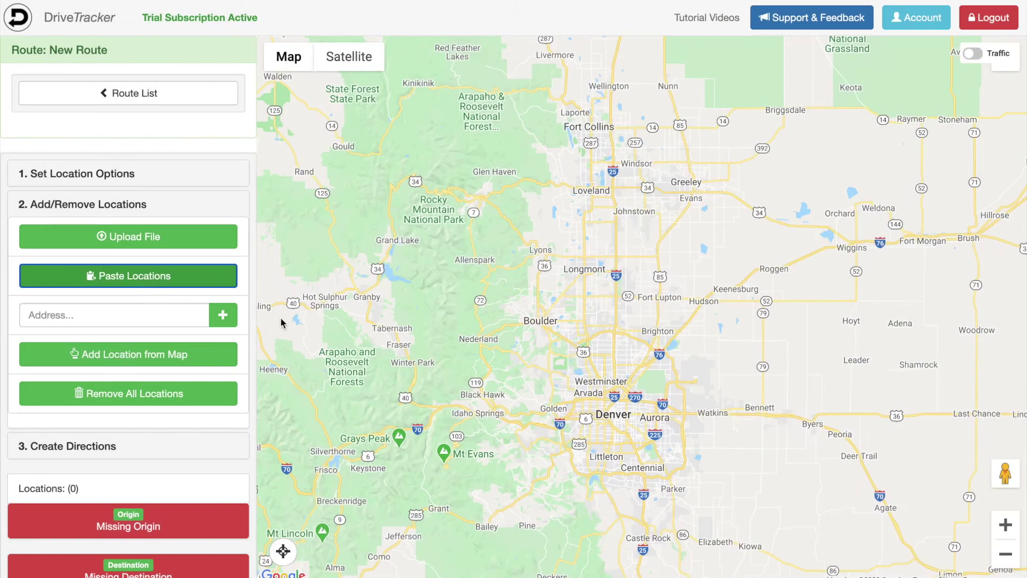
# Step: Copy the five example Colorado addresses into the paste box and submit them
pyautogui.click(188, 276)
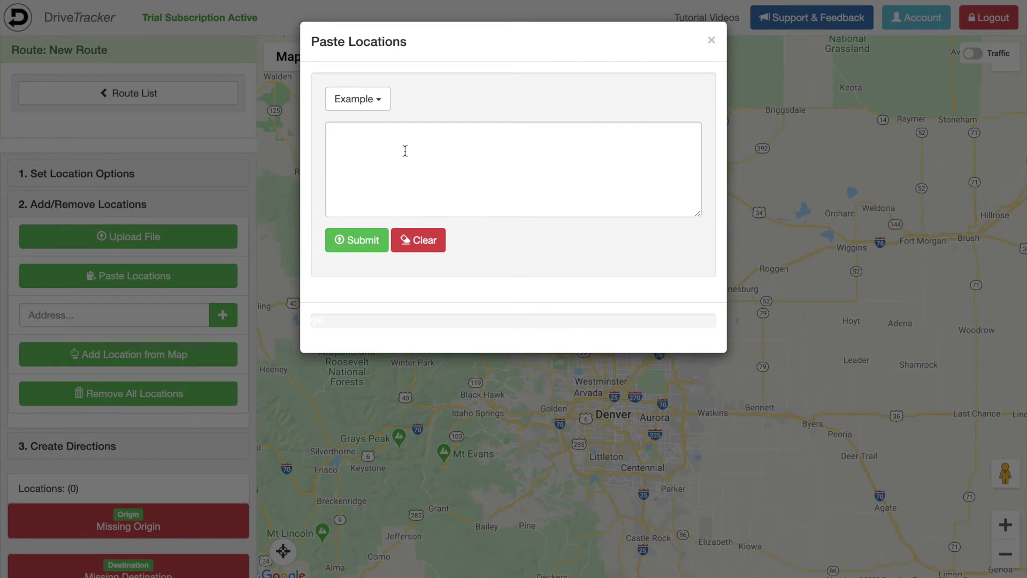
pyautogui.click(375, 104)
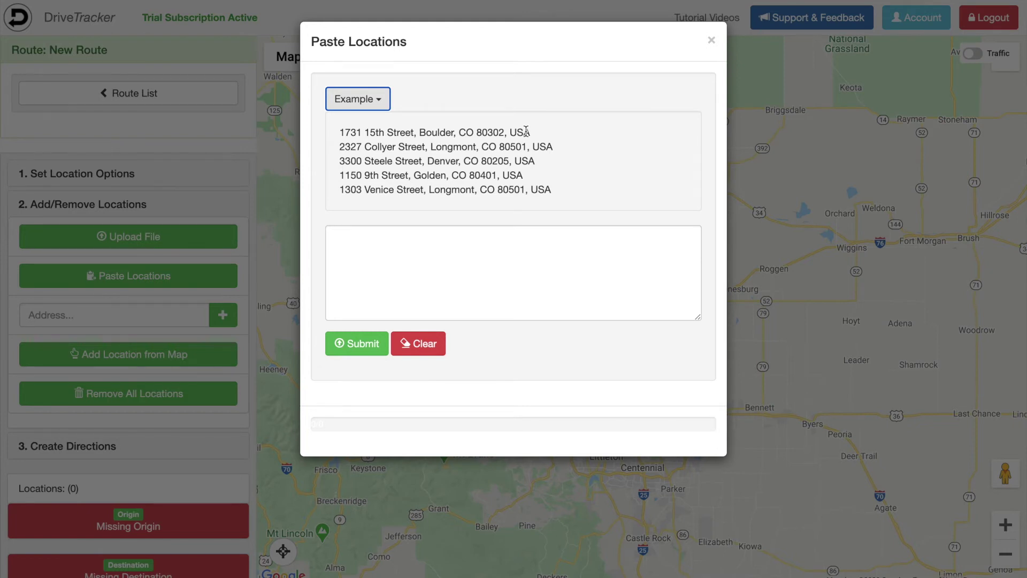
pyautogui.moveTo(557, 190); pyautogui.dragTo(329, 128)
pyautogui.hotkey('ctrl', 'c')
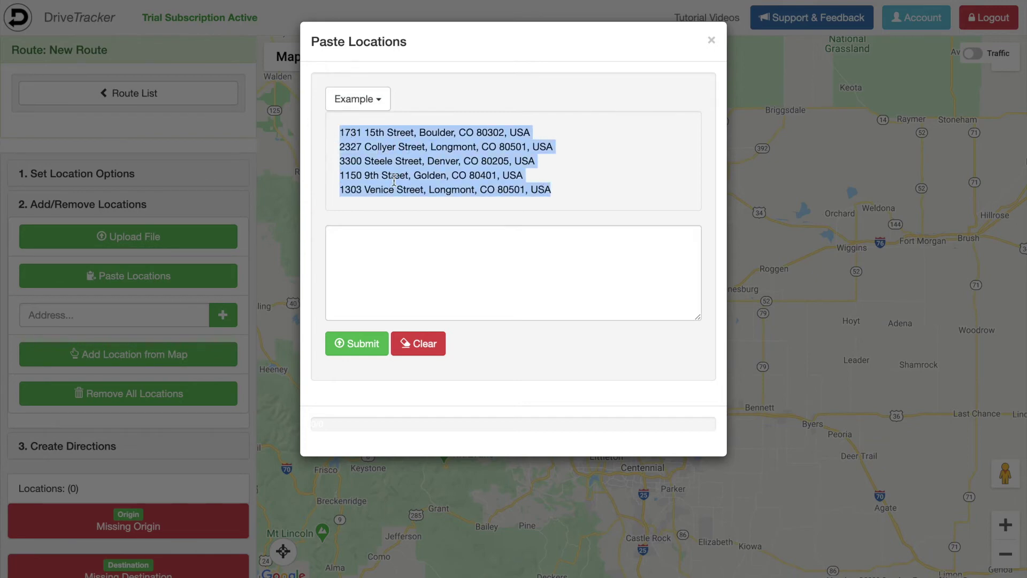
pyautogui.click(413, 254)
pyautogui.hotkey('ctrl', 'v')
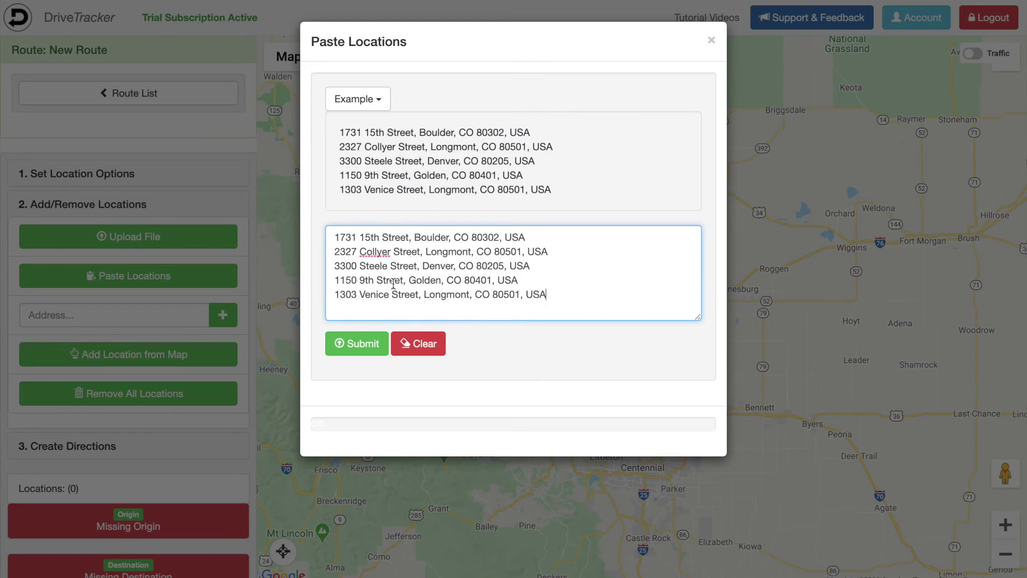
pyautogui.click(347, 349)
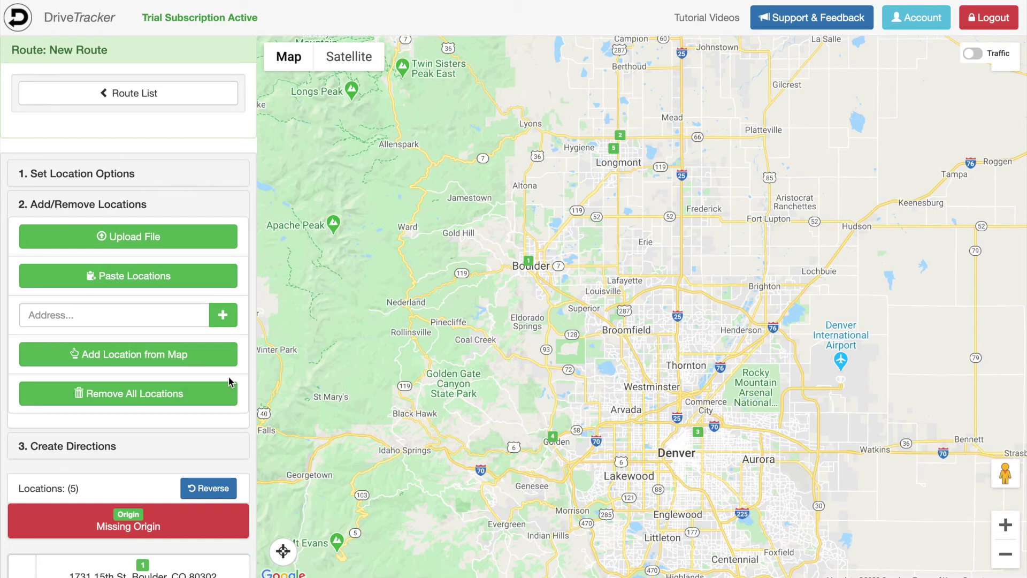
pyautogui.click(145, 316)
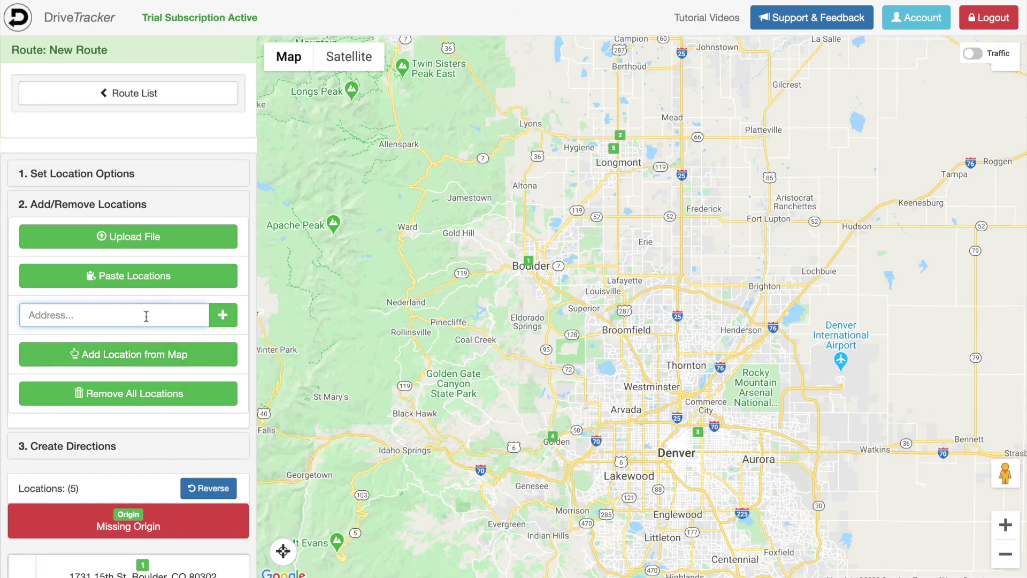
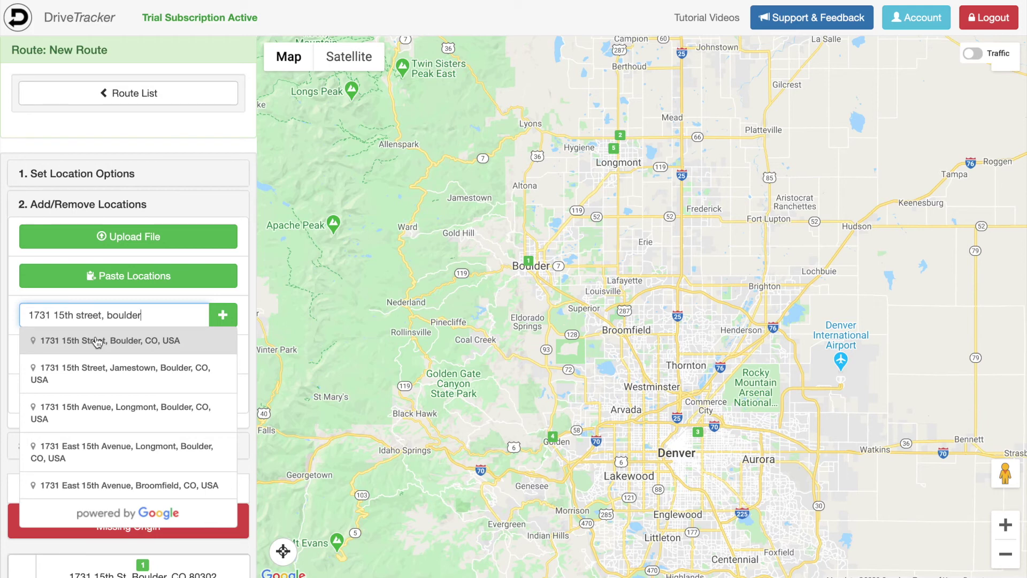
pyautogui.click(96, 341)
pyautogui.click(223, 318)
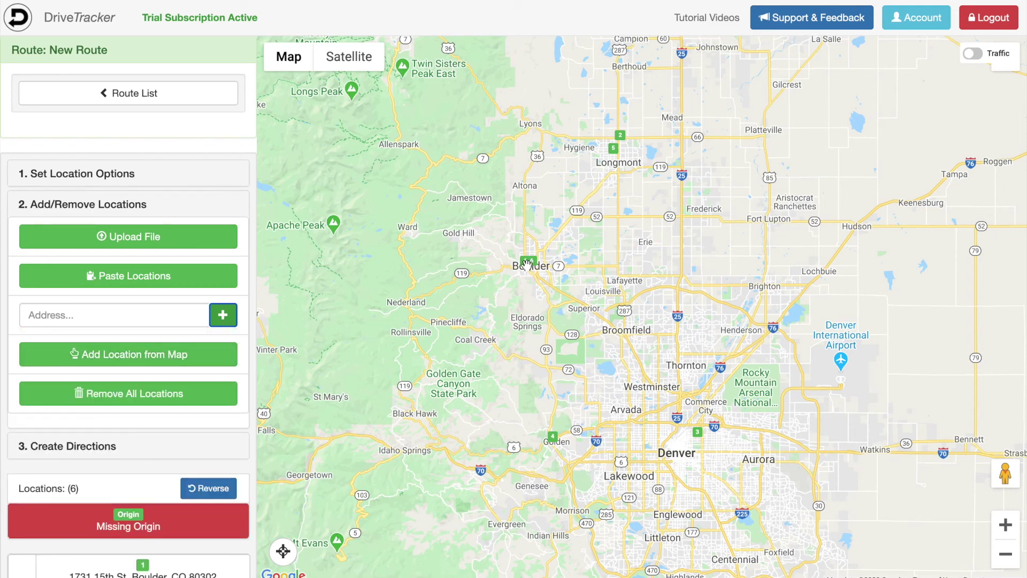
pyautogui.click(189, 361)
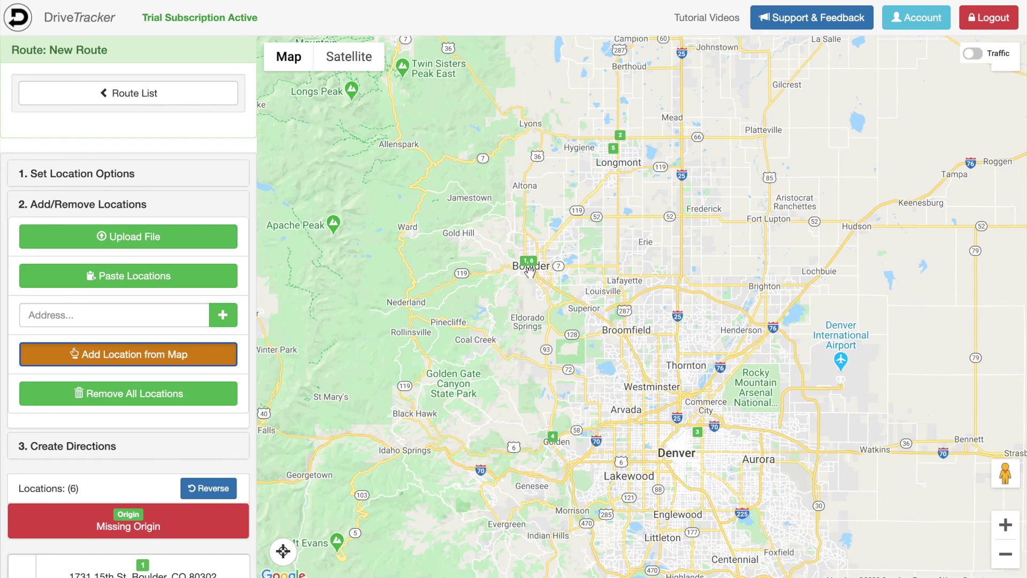
pyautogui.scroll(5, 529, 271)
pyautogui.click(493, 286)
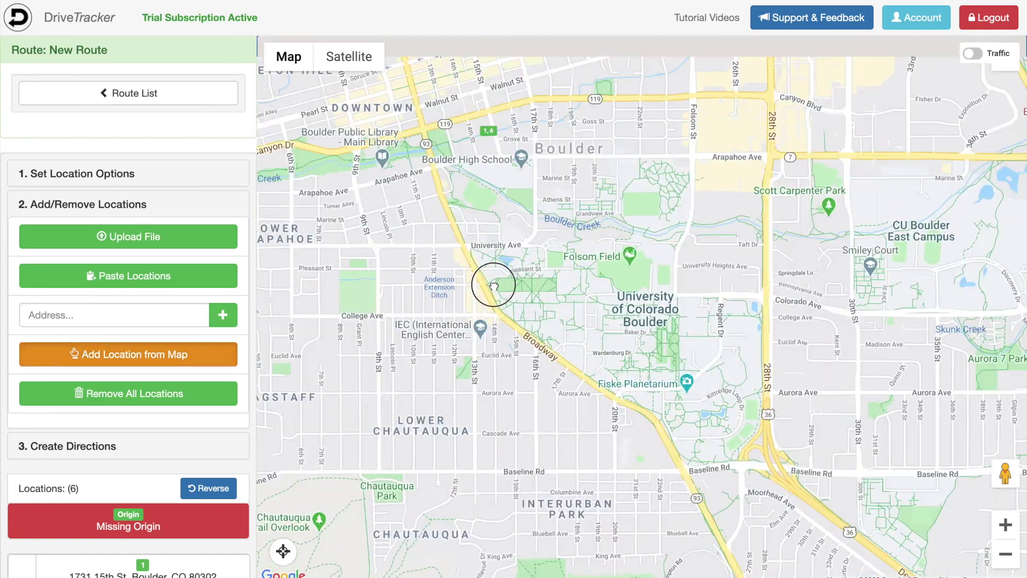
pyautogui.scroll(4, 490, 194)
pyautogui.click(509, 176)
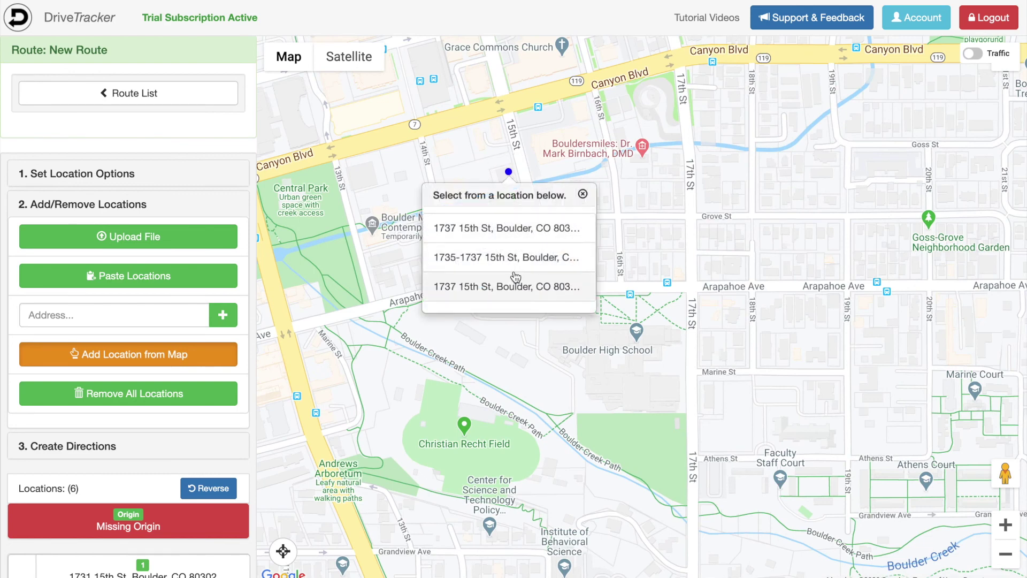
pyautogui.click(506, 230)
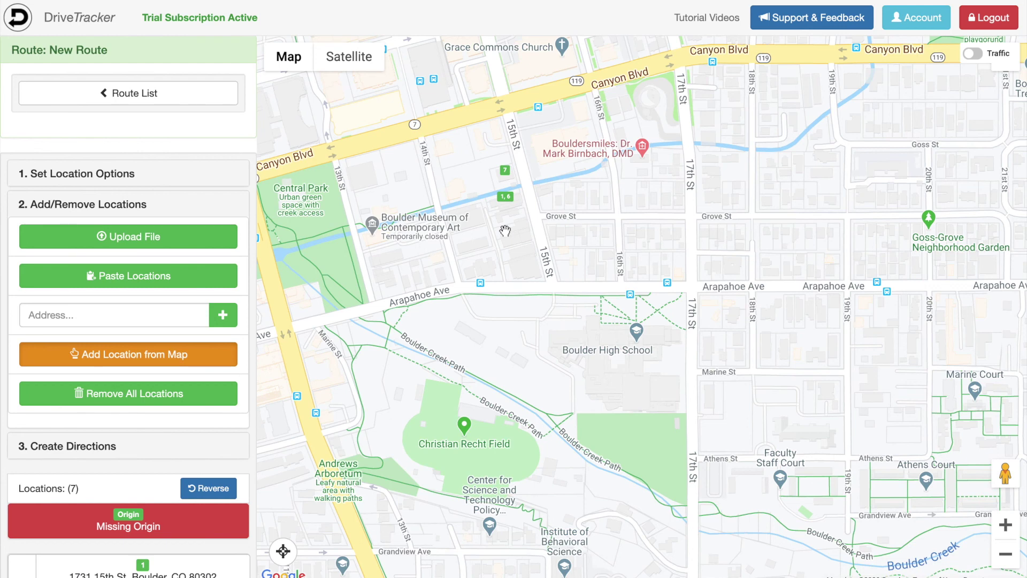
pyautogui.click(498, 126)
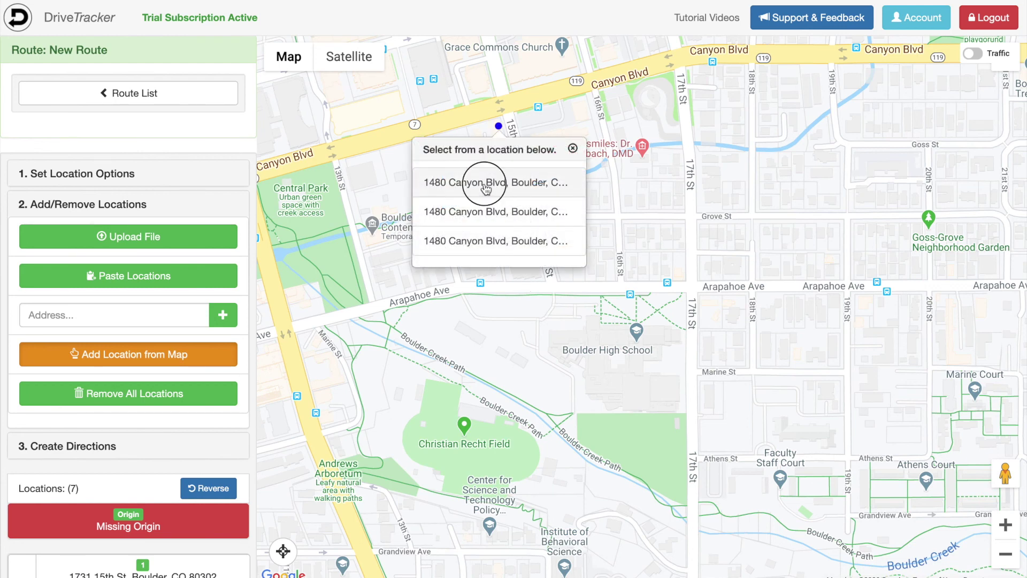
pyautogui.click(486, 184)
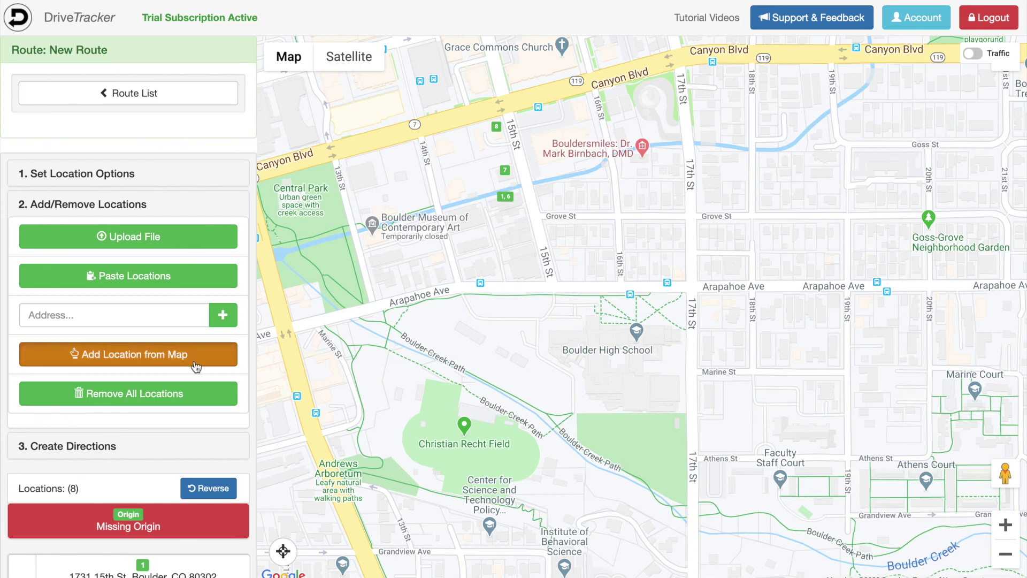
pyautogui.click(195, 367)
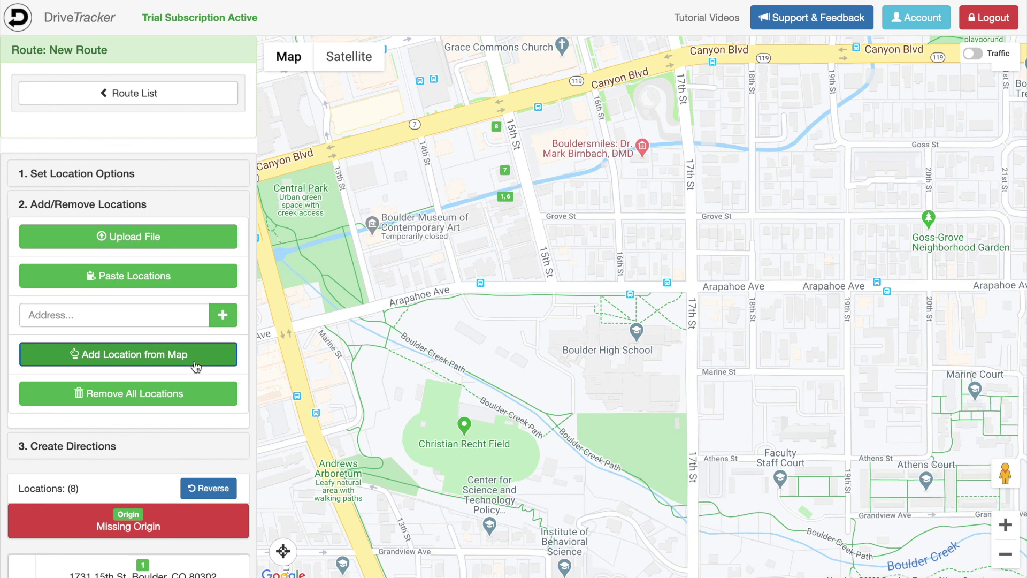